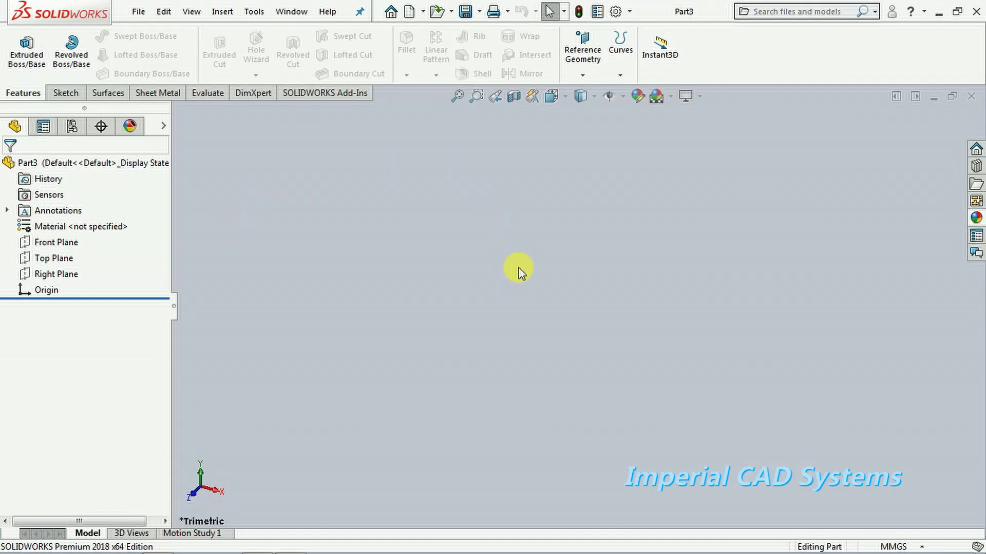
- Bring the Mc vices part forward in CATIA, shift it in view, and expand PartBody
{"action": "mouse_move", "coordinate": [319, 540]}
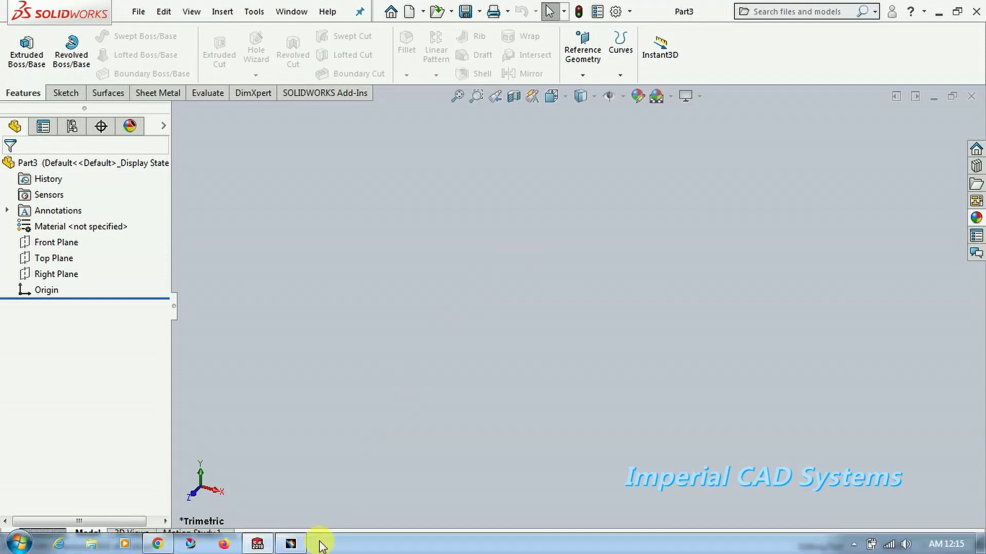
{"action": "left_click", "coordinate": [292, 545]}
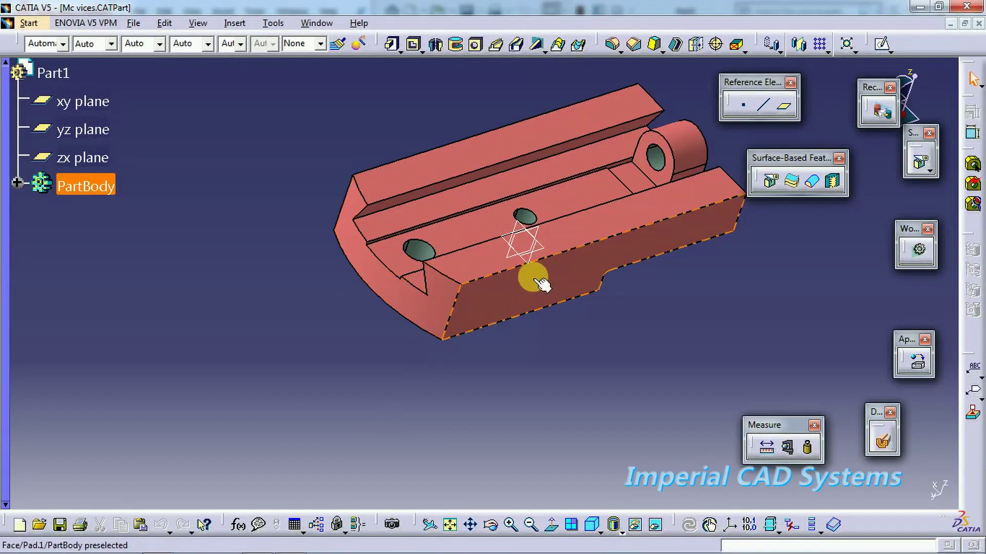
{"action": "middle_click_drag", "start_coordinate": [533, 280], "coordinate": [436, 330]}
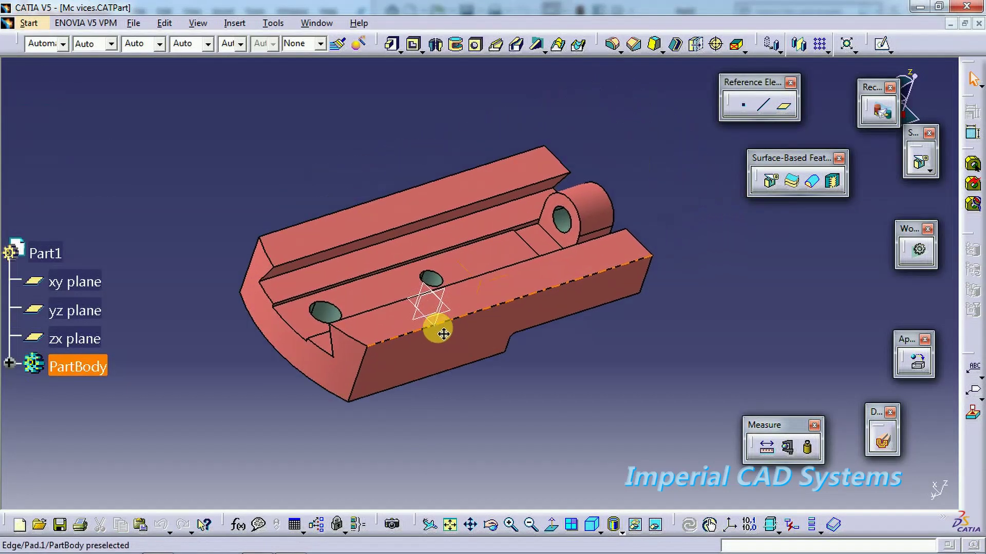
{"action": "left_click", "coordinate": [10, 367]}
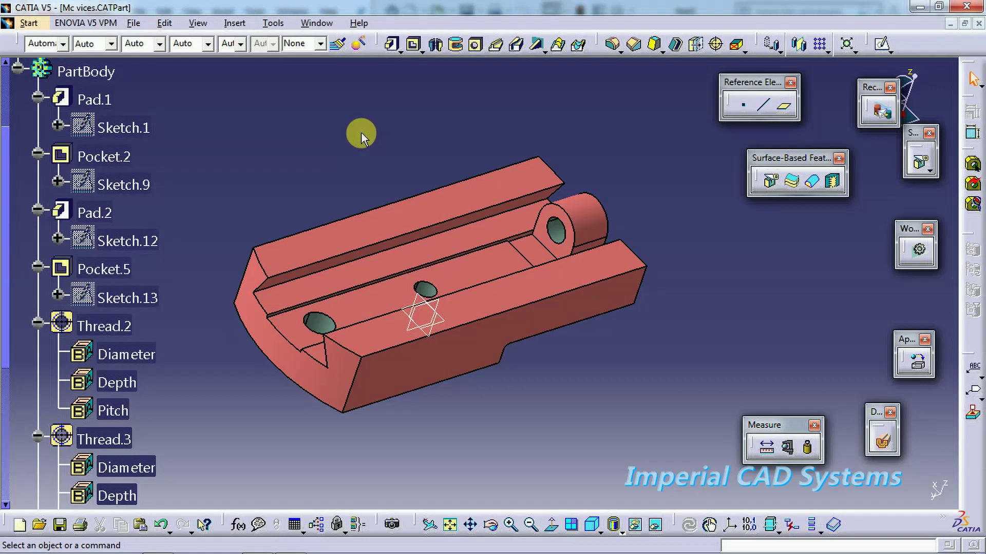
{"action": "left_click", "coordinate": [134, 23]}
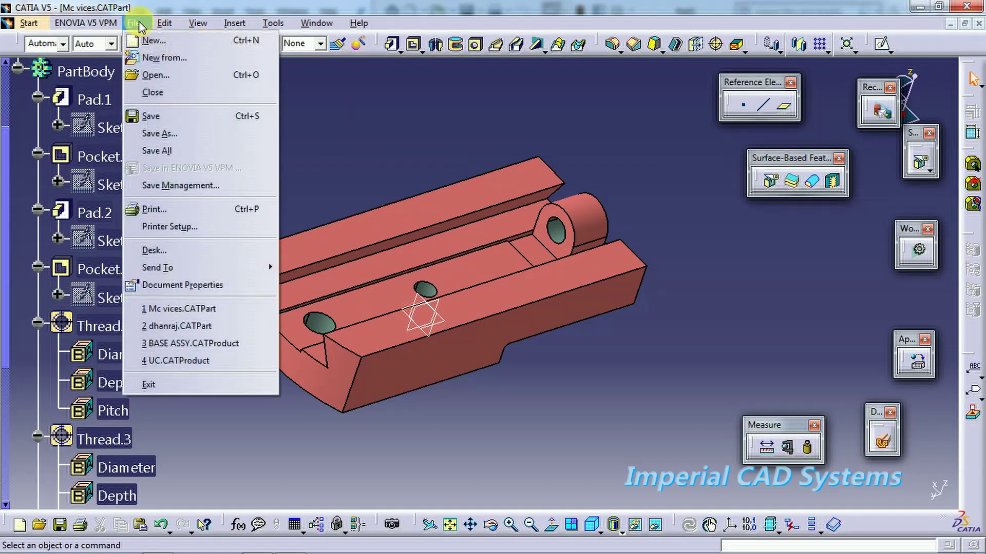
- Save a copy of Mc vices as an stp STEP file on the Desktop
{"action": "left_click", "coordinate": [150, 122]}
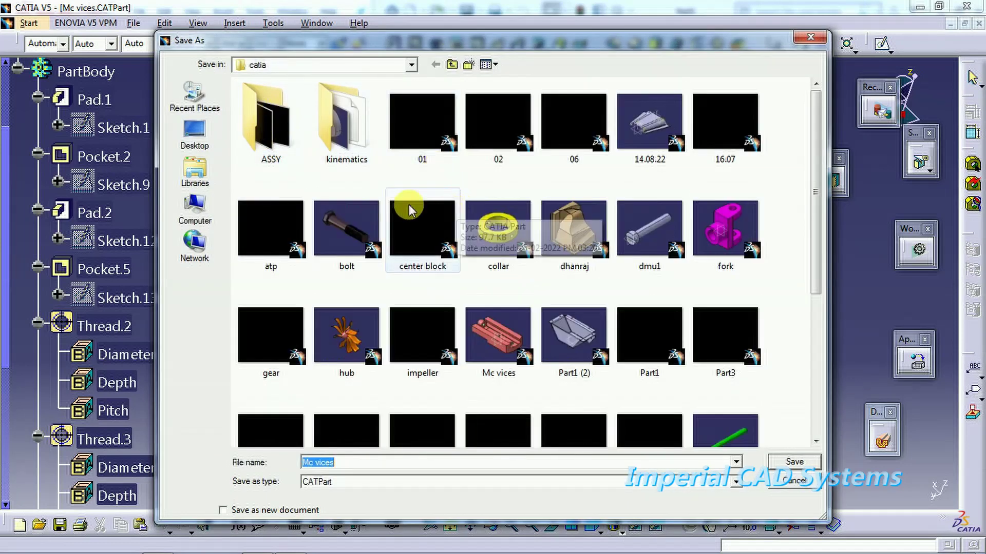
{"action": "left_click", "coordinate": [398, 487]}
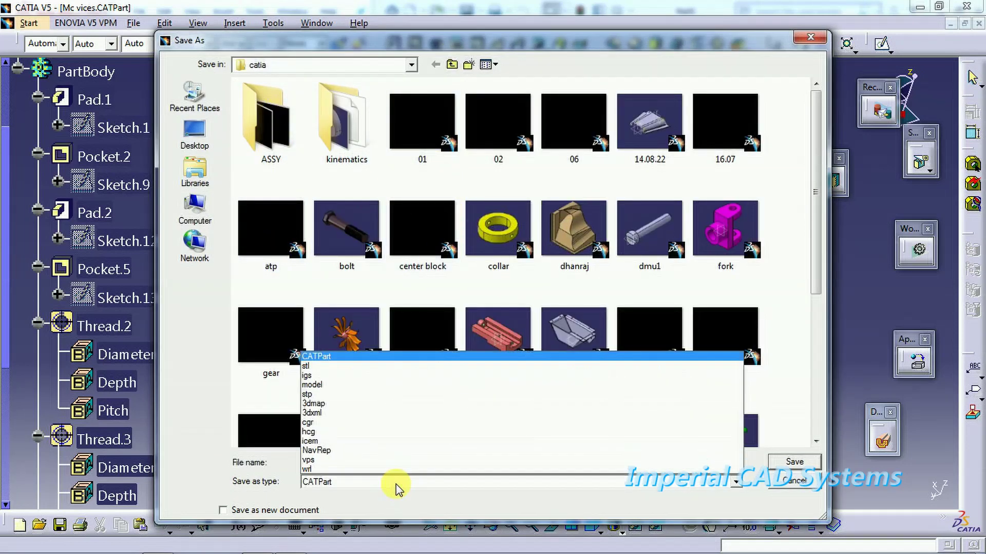
{"action": "left_click", "coordinate": [376, 396]}
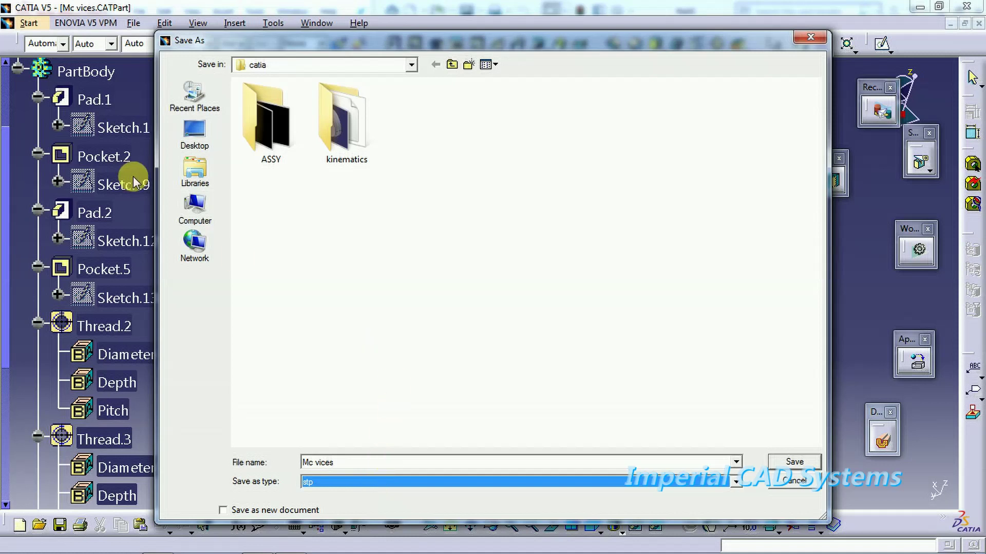
{"action": "left_click", "coordinate": [191, 133]}
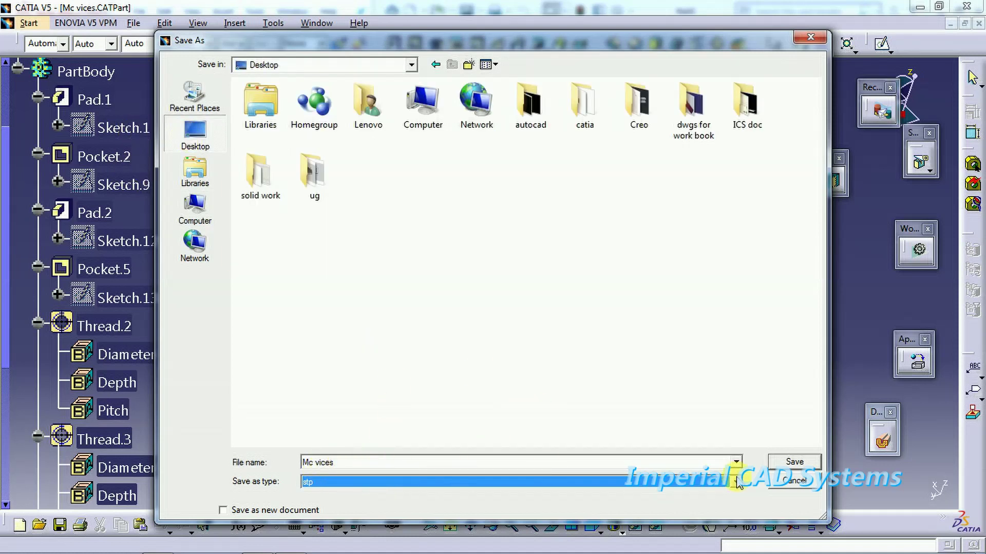
{"action": "left_click", "coordinate": [797, 466]}
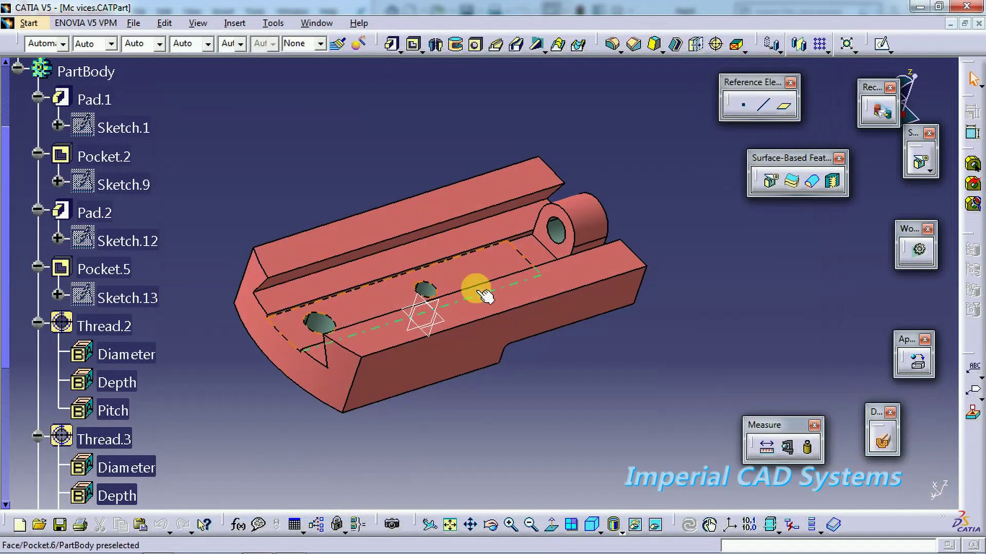
- Pan the vise part, then minimize CATIA to return to the empty SOLIDWORKS Part3
{"action": "scroll", "coordinate": [108, 241], "scroll_direction": "up", "scroll_amount": 1}
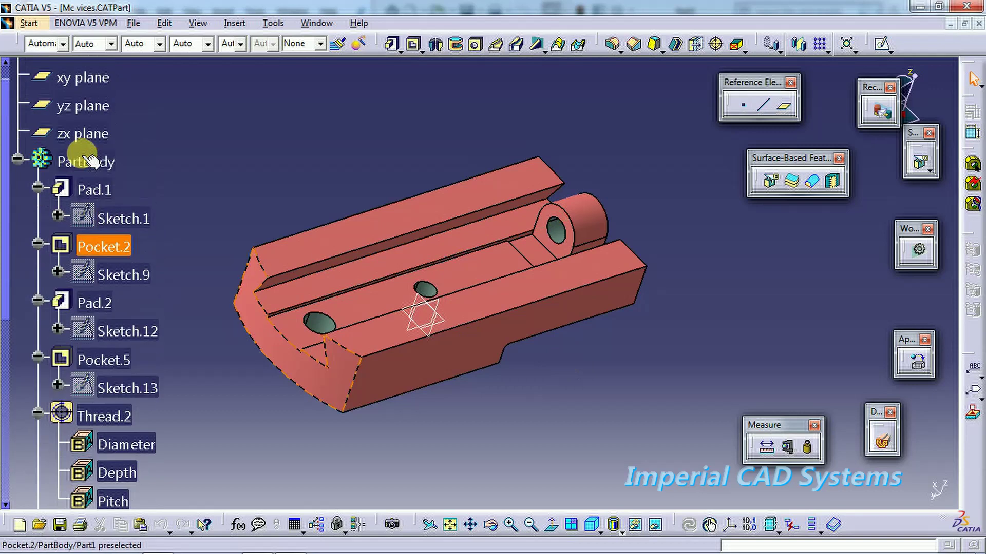
{"action": "scroll", "coordinate": [108, 187], "scroll_direction": "down", "scroll_amount": 1}
{"action": "scroll", "coordinate": [108, 187], "scroll_direction": "down", "scroll_amount": 2}
{"action": "scroll", "coordinate": [88, 180], "scroll_direction": "up", "scroll_amount": 3}
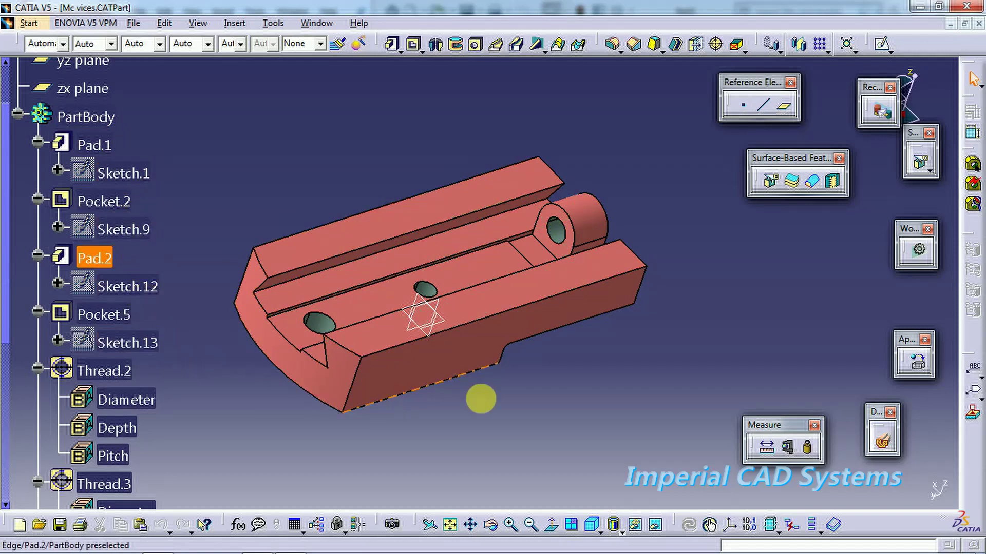
{"action": "middle_click_drag", "start_coordinate": [522, 388], "coordinate": [452, 287]}
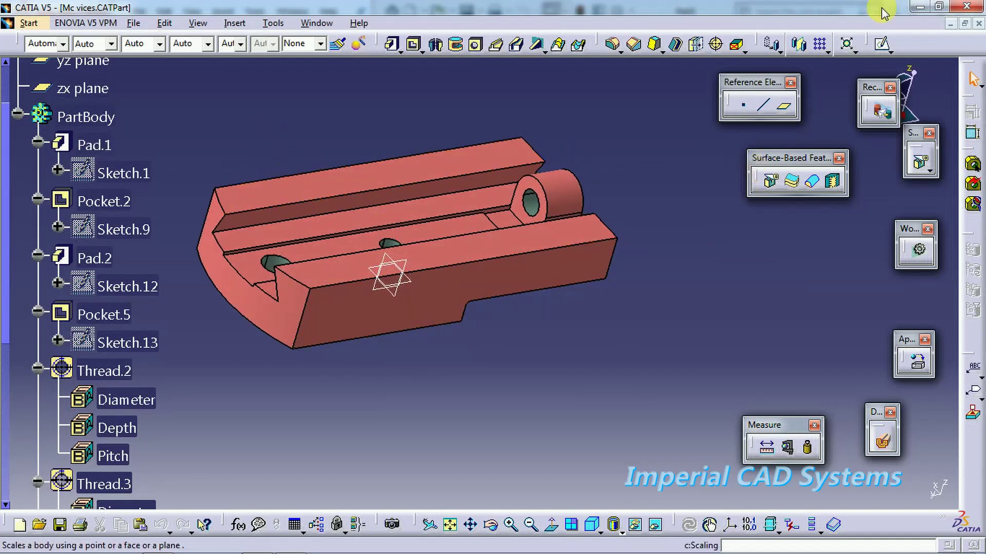
{"action": "left_click", "coordinate": [919, 6]}
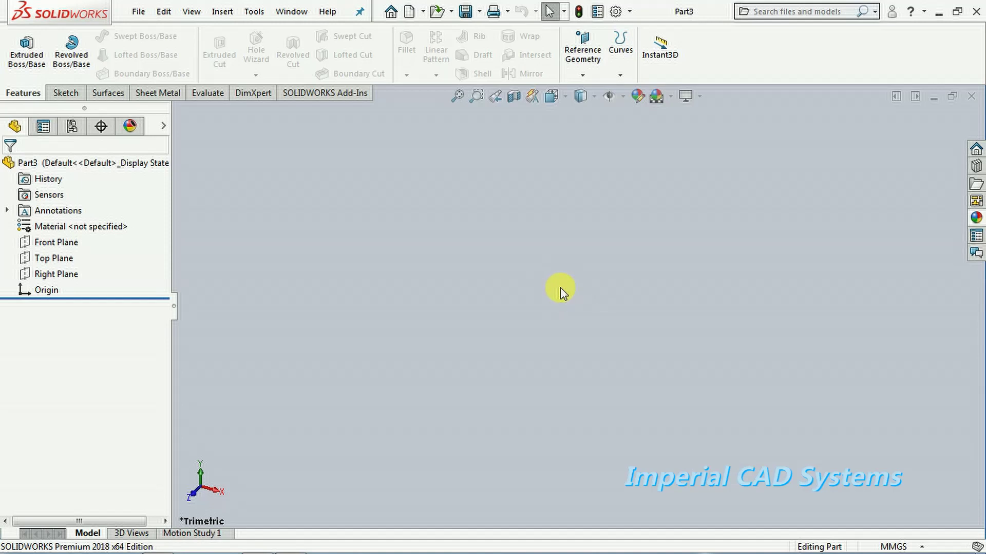
- Open Mc vices.stp from the Desktop using the STEP AP203/214/242 file filter
{"action": "left_click", "coordinate": [139, 11]}
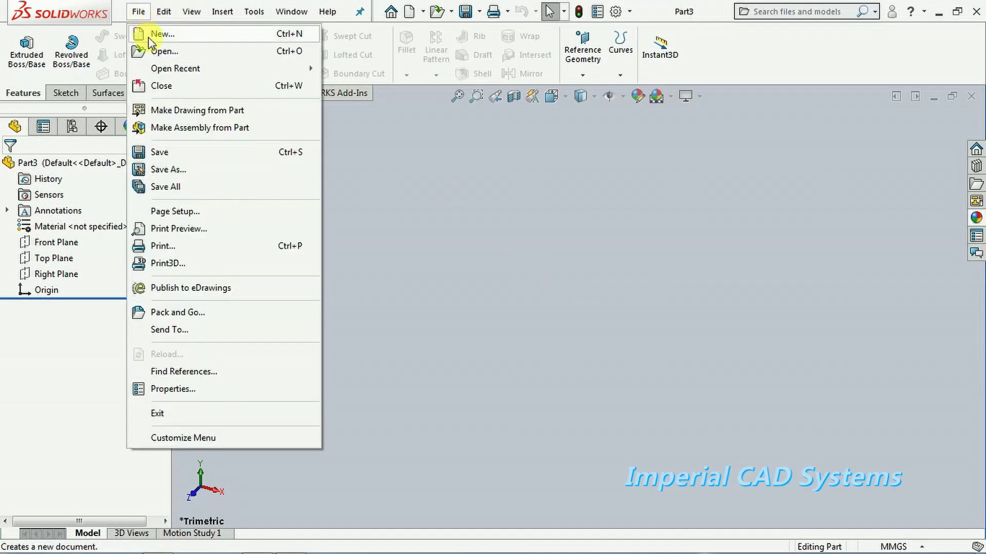
{"action": "left_click", "coordinate": [152, 53]}
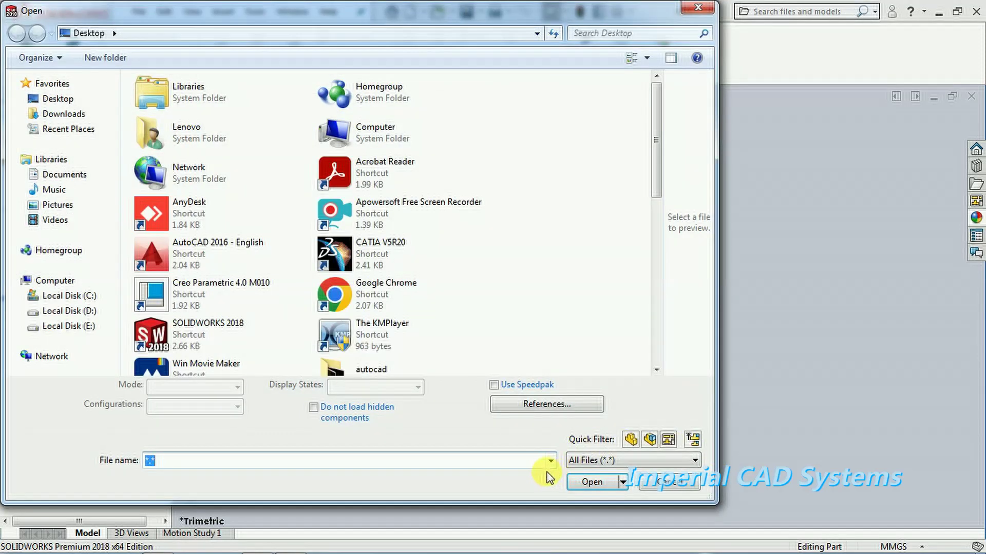
{"action": "left_click", "coordinate": [622, 464]}
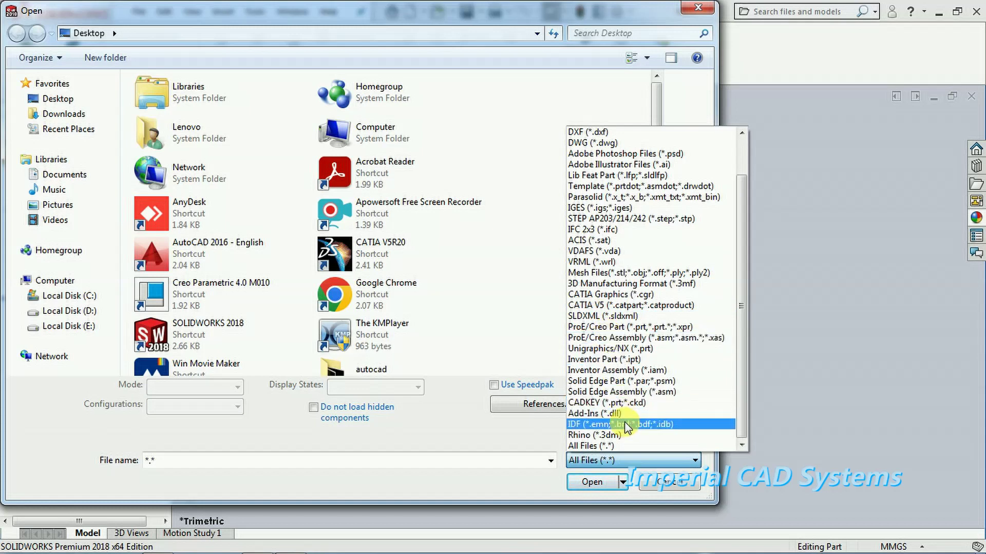
{"action": "left_click", "coordinate": [633, 219]}
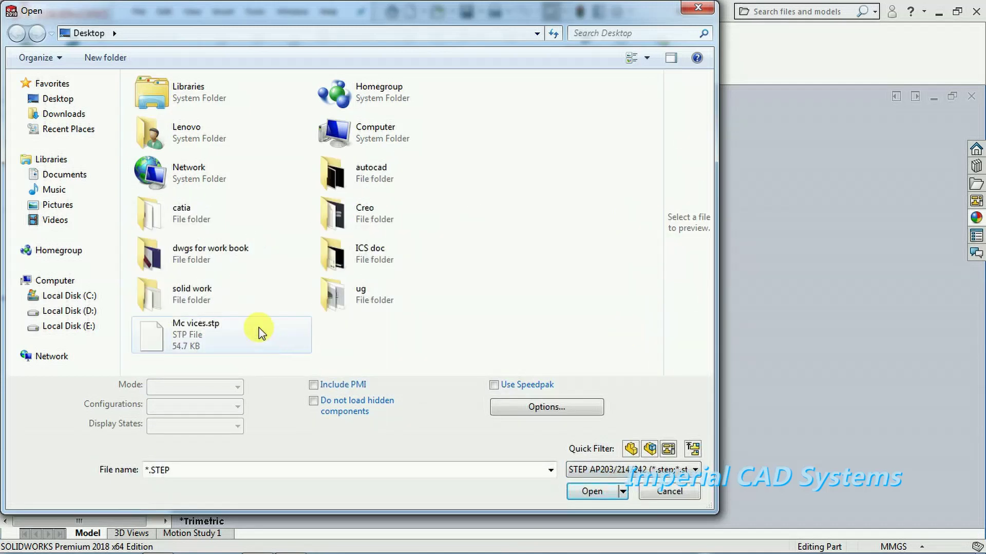
{"action": "left_click", "coordinate": [197, 339]}
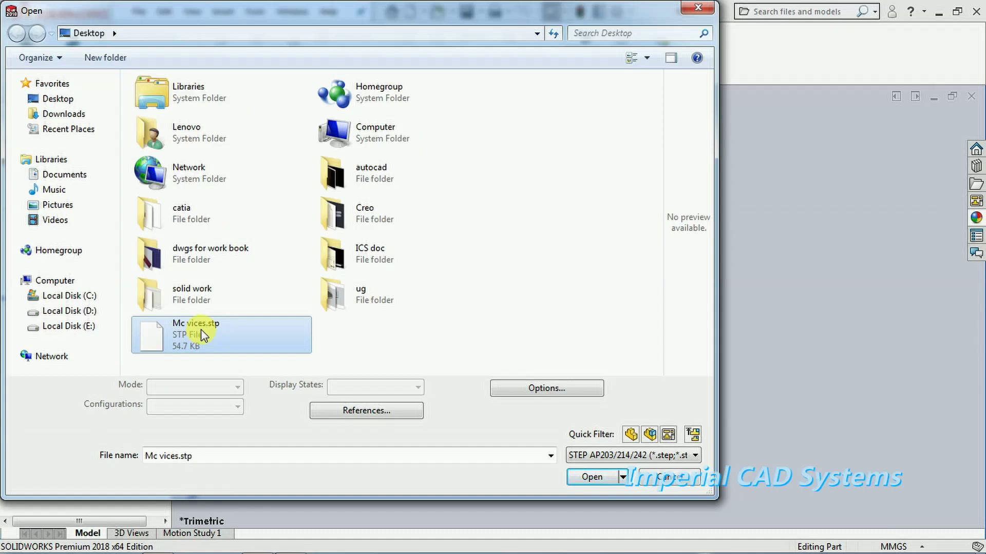
{"action": "left_click", "coordinate": [592, 477]}
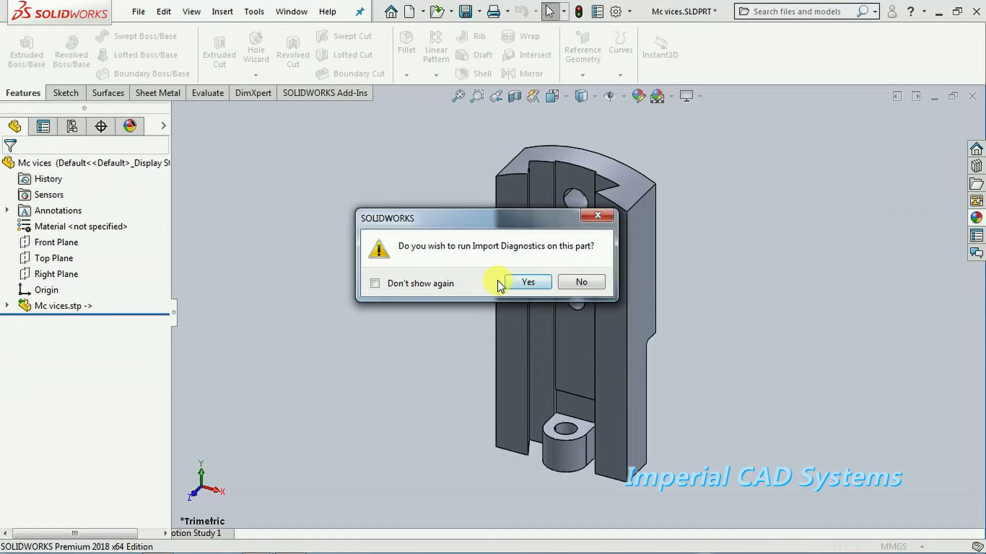
- Decline Import Diagnostics, leaving Mc vices.SLDPRT open for editing
{"action": "left_click", "coordinate": [596, 282]}
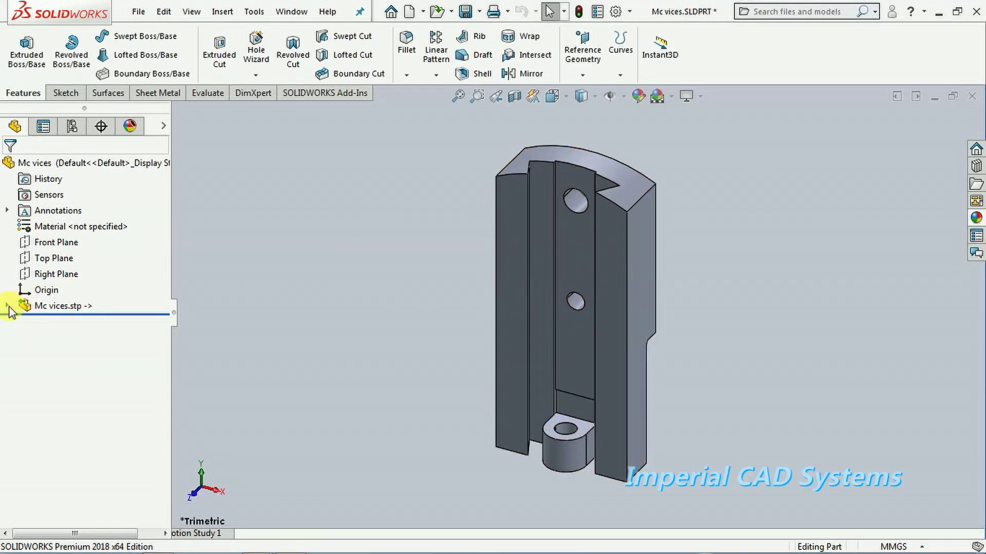
- Orbit the vise and expand Mc vices.stp and Solid Bodies(1) in the FeatureManager tree
{"action": "middle_click_drag", "start_coordinate": [290, 264], "coordinate": [473, 164]}
{"action": "middle_click_drag", "start_coordinate": [577, 429], "coordinate": [538, 354]}
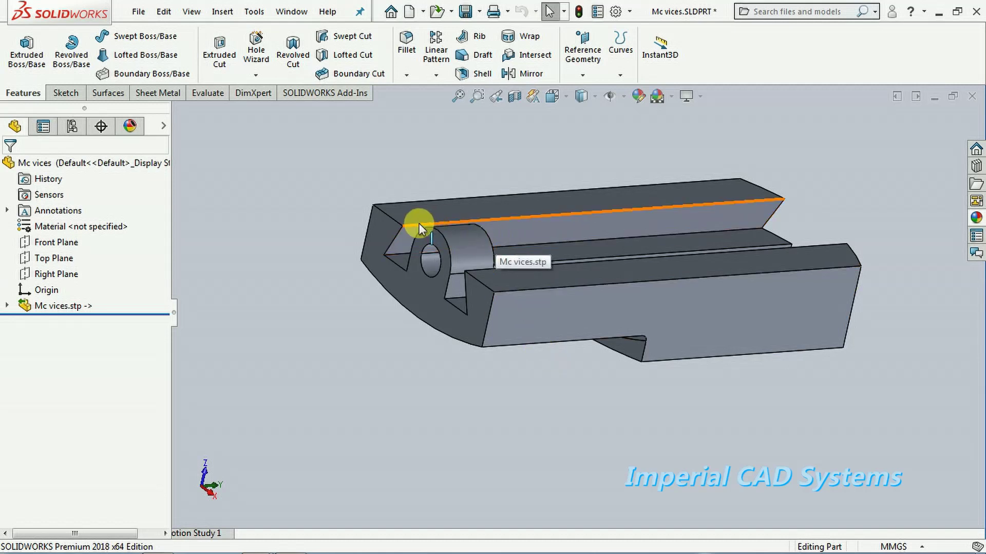
{"action": "left_click", "coordinate": [7, 307]}
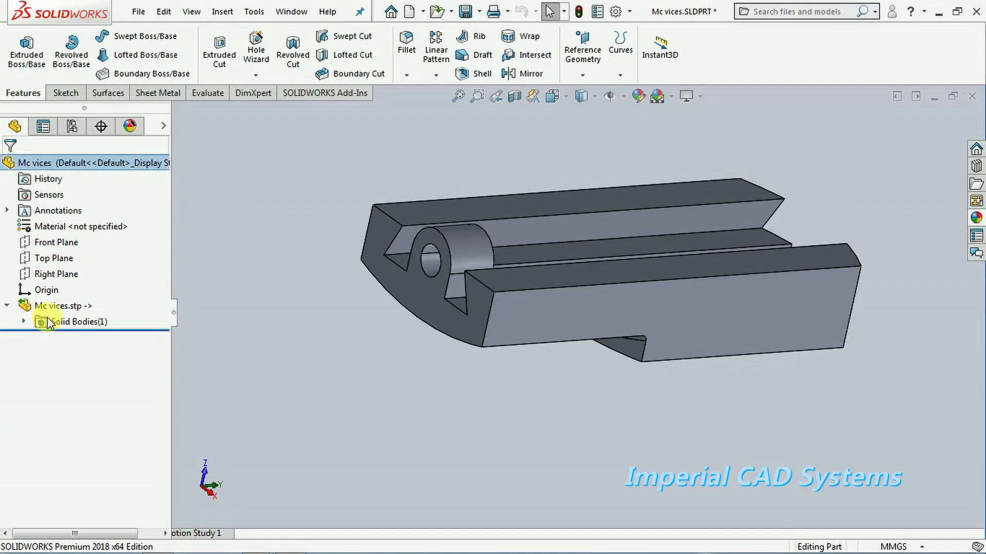
{"action": "left_click", "coordinate": [24, 321]}
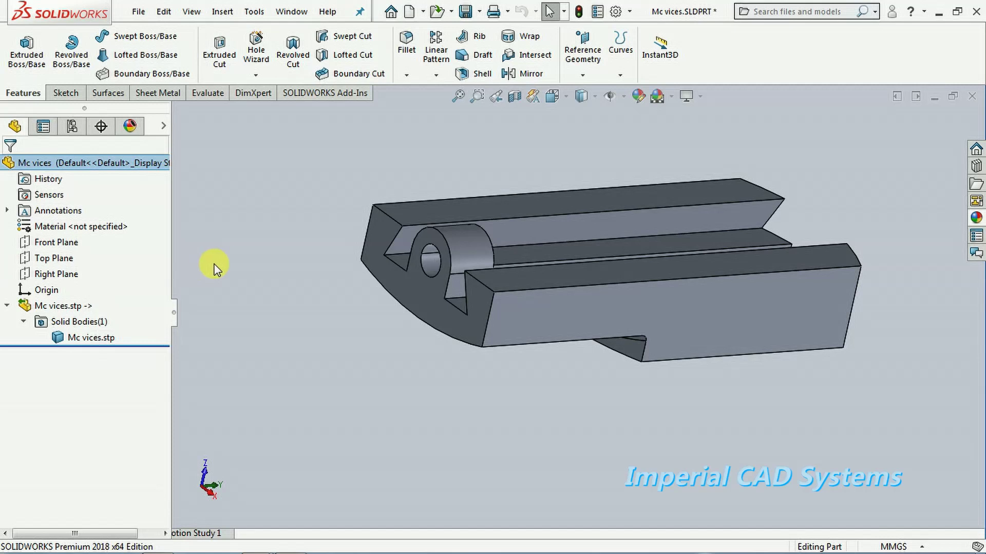
- Zoom out and orbit the vise to inspect its long side and top
{"action": "key", "text": "z"}
{"action": "middle_click_drag", "start_coordinate": [278, 290], "coordinate": [250, 291]}
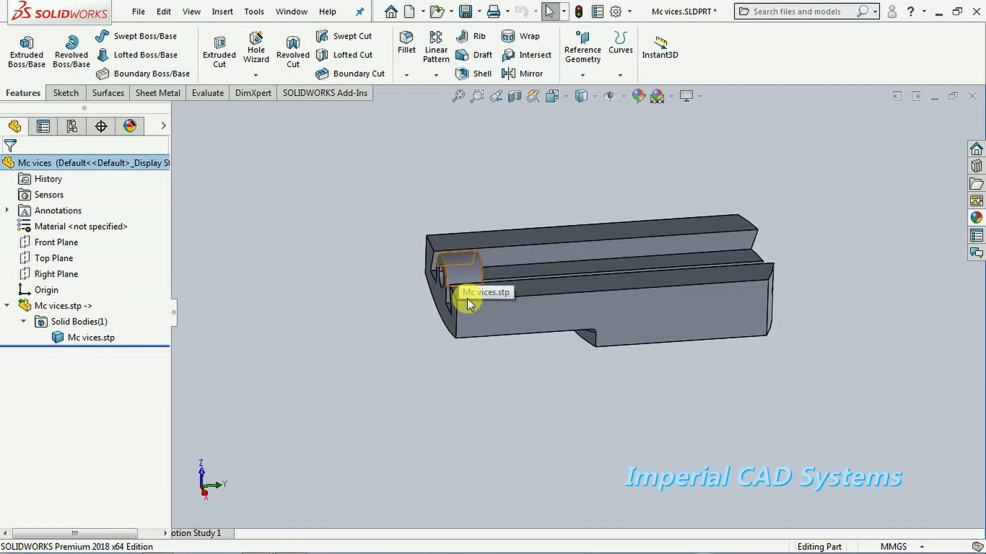
{"action": "middle_click_drag", "start_coordinate": [471, 292], "coordinate": [437, 336]}
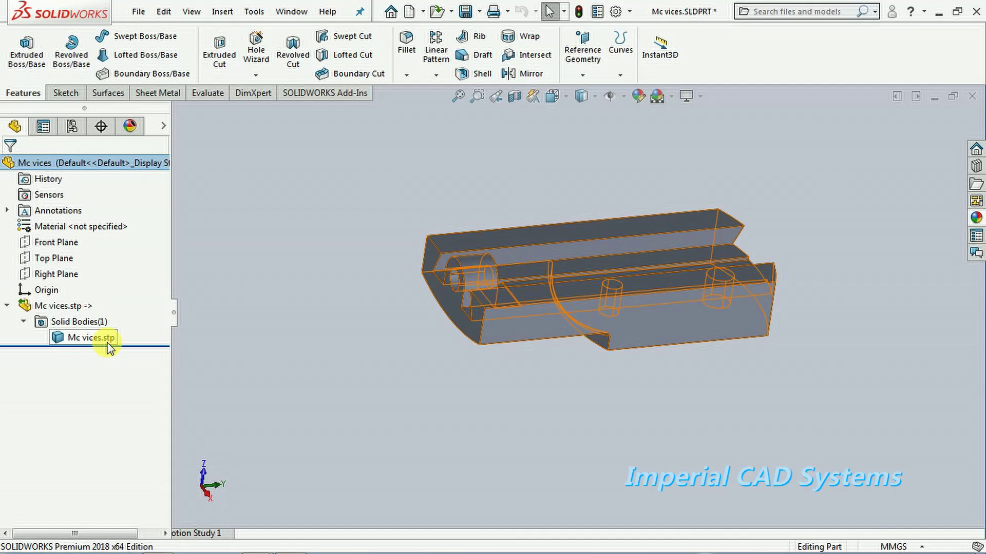
{"action": "mouse_move", "coordinate": [342, 328]}
{"action": "middle_mouse_down"}
{"action": "mouse_move", "coordinate": [352, 330]}
{"action": "mouse_move", "coordinate": [342, 334]}
{"action": "middle_mouse_up"}
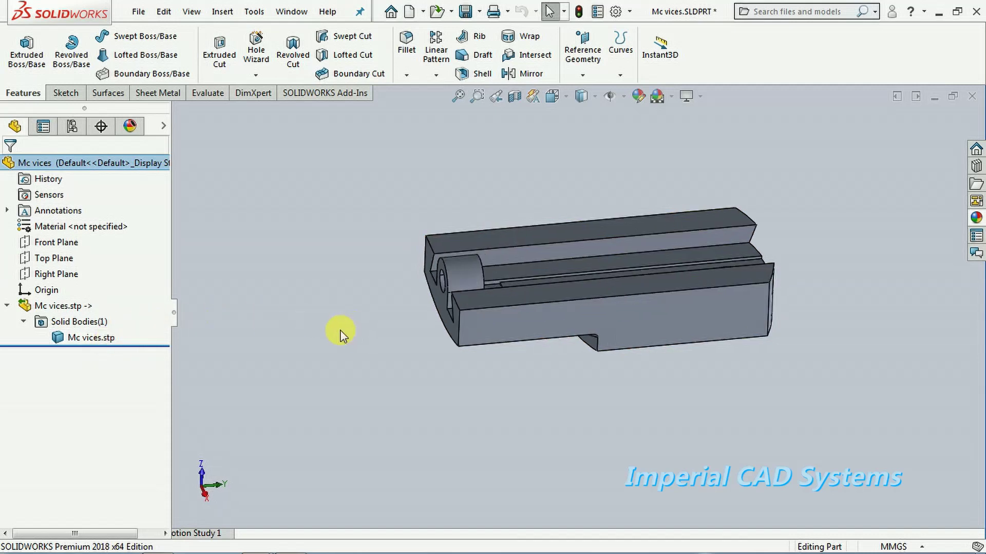
- Dissolve the Mc vices.stp feature and break its link, leaving Imported1
{"action": "right_click", "coordinate": [52, 311]}
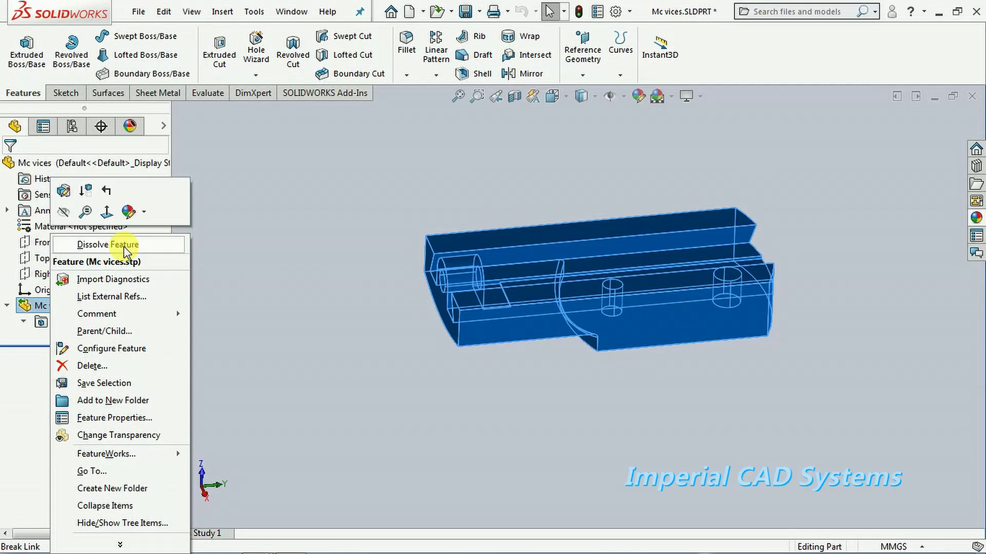
{"action": "left_click", "coordinate": [124, 252]}
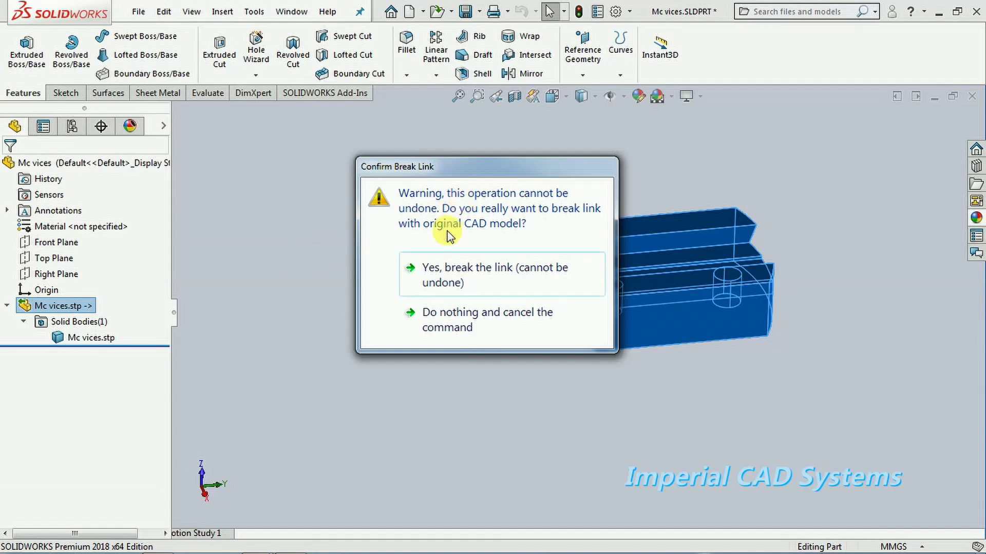
{"action": "left_click", "coordinate": [447, 277]}
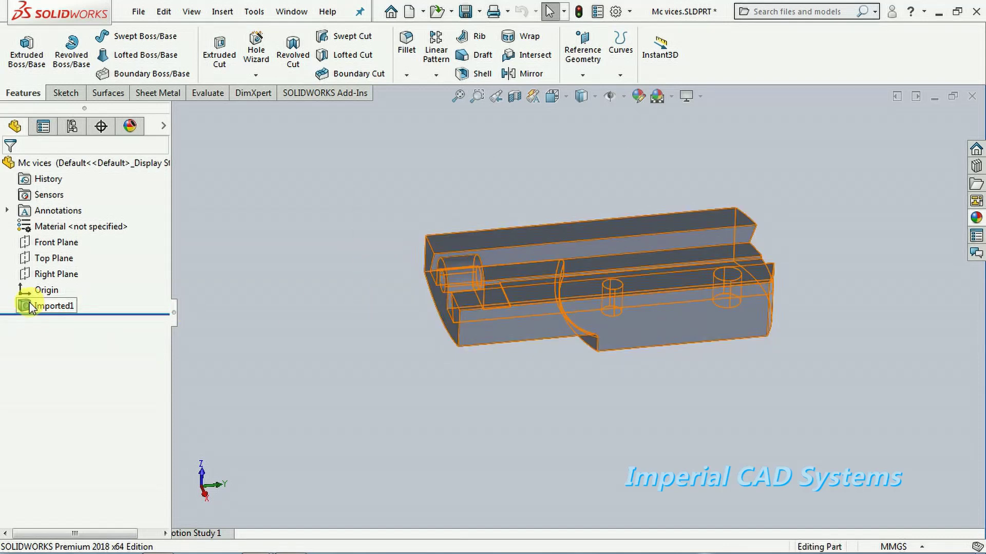
- Switch to isometric view and start FeatureWorks feature recognition on Imported1
{"action": "key", "text": "ctrl+7"}
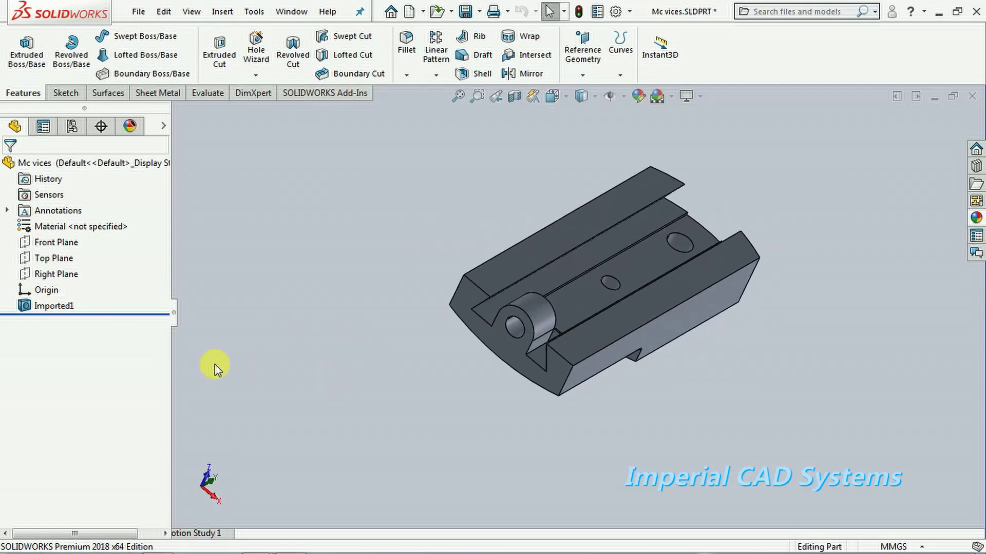
{"action": "right_click", "coordinate": [61, 309]}
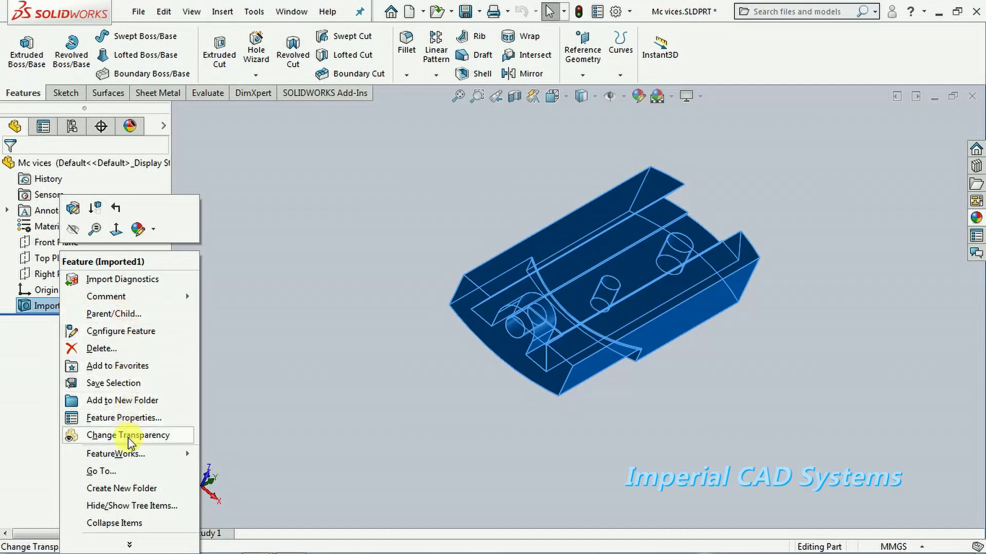
{"action": "mouse_move", "coordinate": [133, 457]}
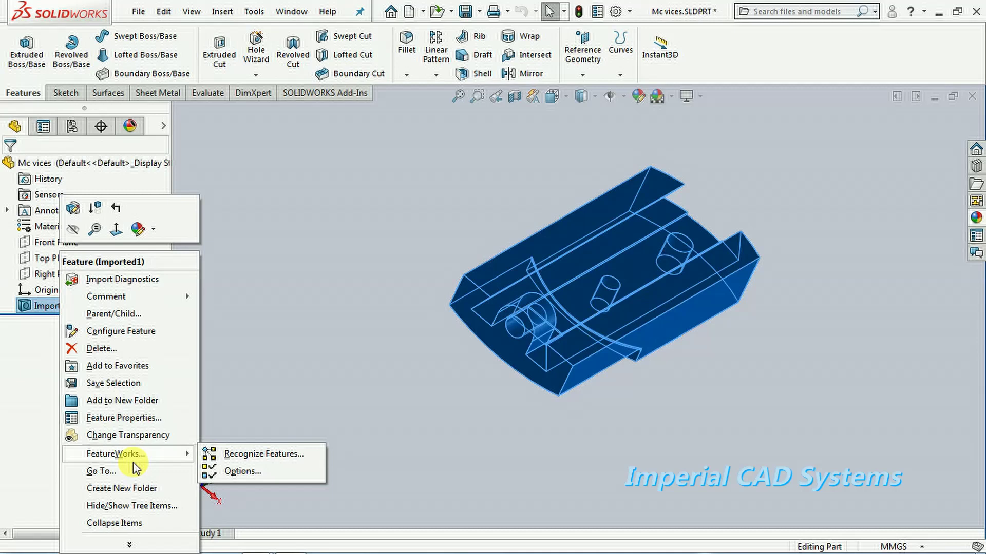
{"action": "left_click", "coordinate": [248, 456]}
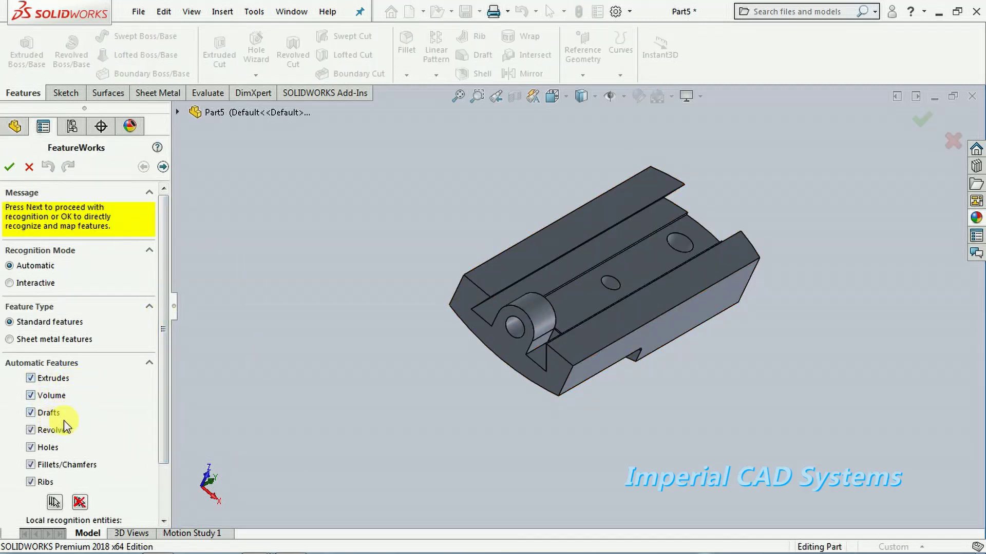
- Run Automatic recognition of Standard features with all feature types checked
{"action": "left_click", "coordinate": [161, 446]}
{"action": "left_click_drag", "start_coordinate": [161, 447], "coordinate": [170, 406]}
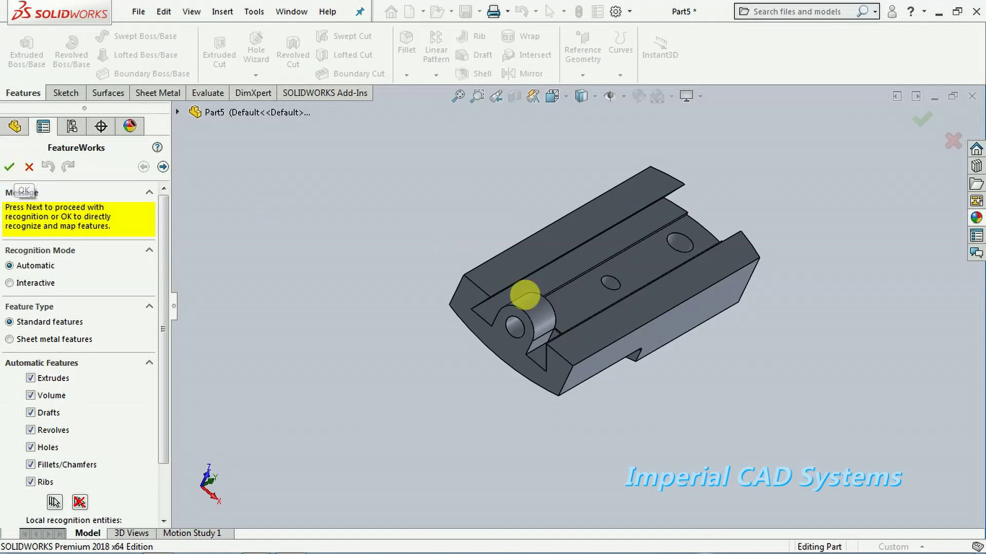
{"action": "middle_click_drag", "start_coordinate": [700, 391], "coordinate": [591, 321]}
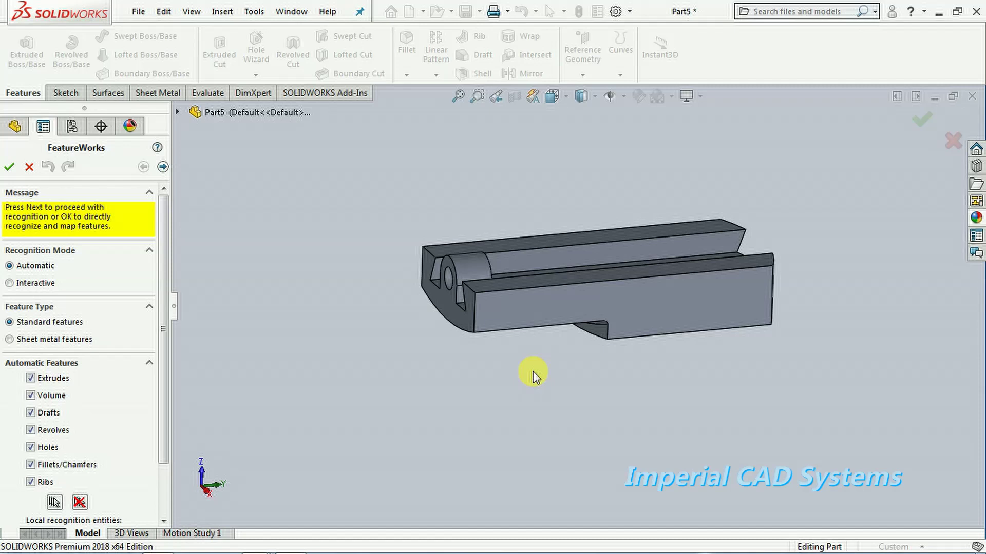
{"action": "mouse_move", "coordinate": [532, 377]}
{"action": "middle_mouse_down"}
{"action": "mouse_move", "coordinate": [569, 413]}
{"action": "mouse_move", "coordinate": [576, 458]}
{"action": "mouse_move", "coordinate": [552, 403]}
{"action": "mouse_move", "coordinate": [534, 391]}
{"action": "middle_mouse_up"}
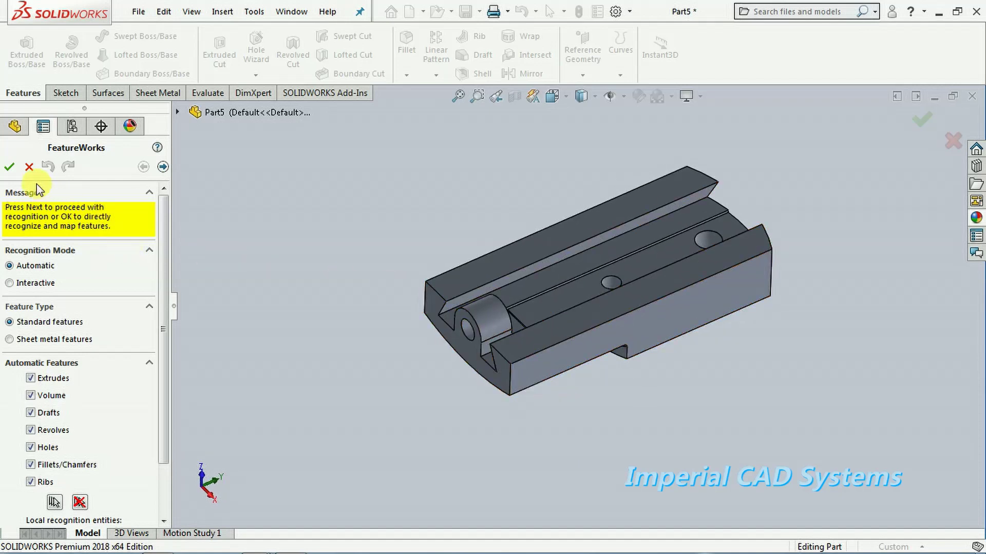
{"action": "left_click", "coordinate": [10, 173]}
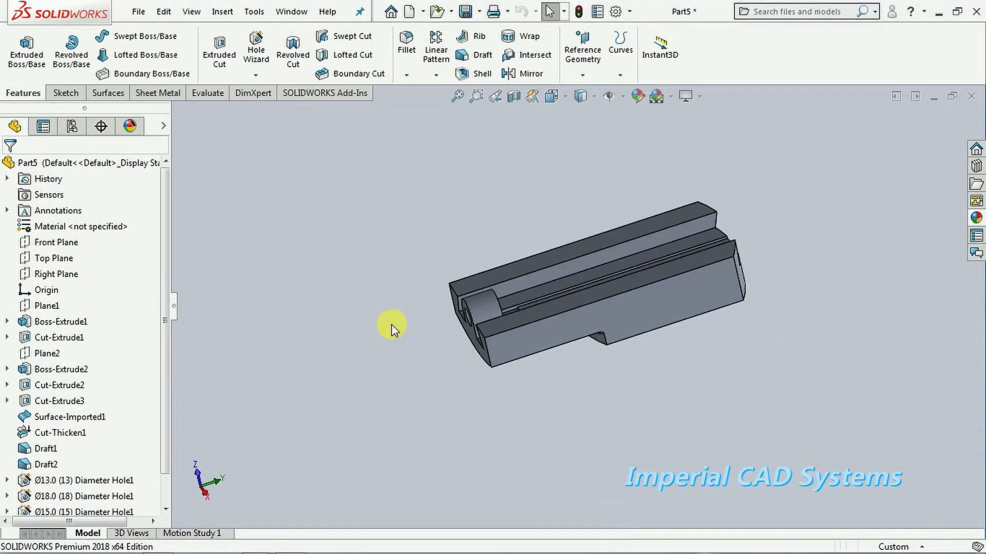
- Preview the recognized features from Boss-Extrude1 through Cut-Thicken1 on the model
{"action": "left_click", "coordinate": [50, 321]}
{"action": "left_click", "coordinate": [51, 338]}
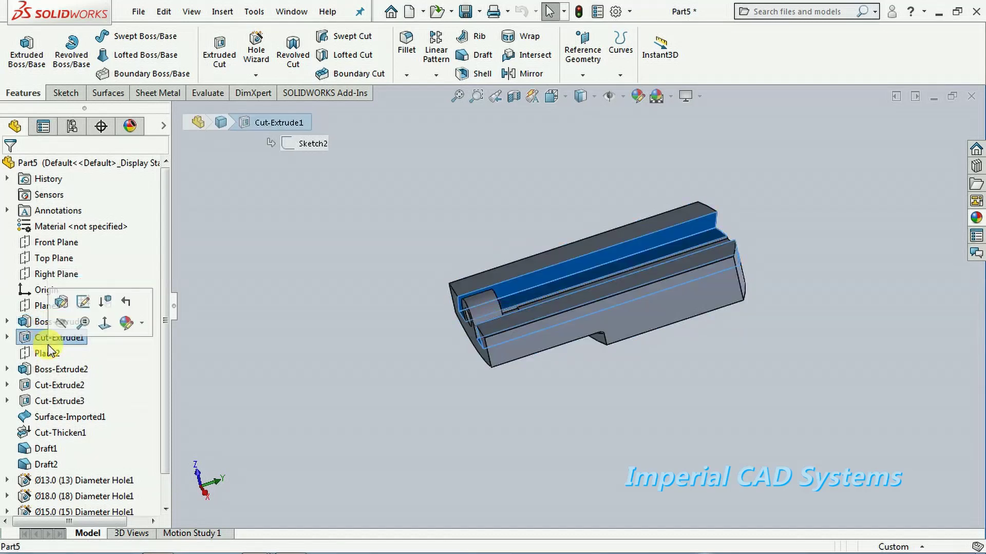
{"action": "left_click", "coordinate": [48, 354]}
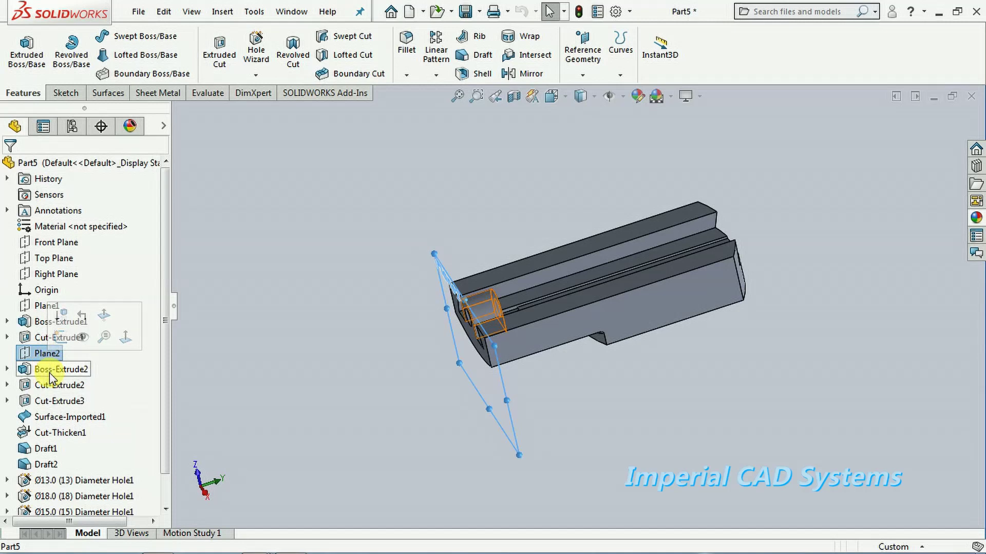
{"action": "left_click", "coordinate": [51, 370]}
{"action": "left_click", "coordinate": [54, 385]}
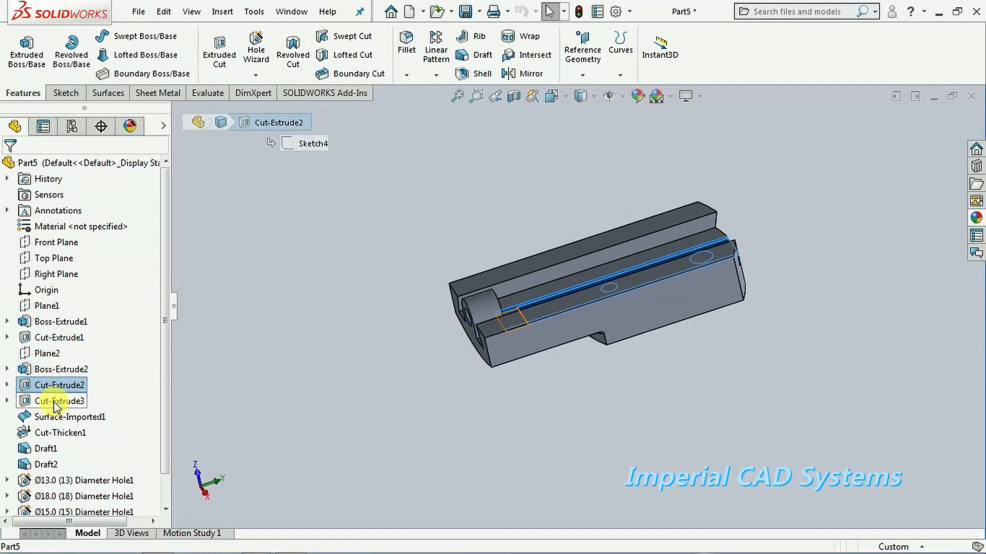
{"action": "left_click", "coordinate": [56, 402]}
{"action": "left_click", "coordinate": [56, 417]}
{"action": "left_click", "coordinate": [56, 433]}
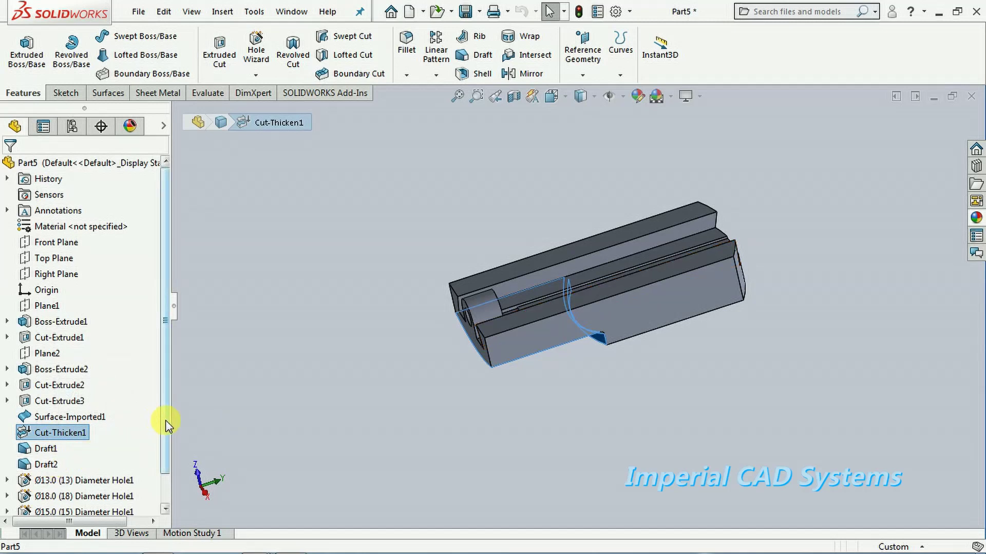
- Preview the Ø13, Ø18 and Ø15 diameter holes and Fillet1 on the vise
{"action": "scroll", "coordinate": [165, 472], "scroll_direction": "down", "scroll_amount": 2}
{"action": "middle_click_drag", "start_coordinate": [435, 363], "coordinate": [499, 440]}
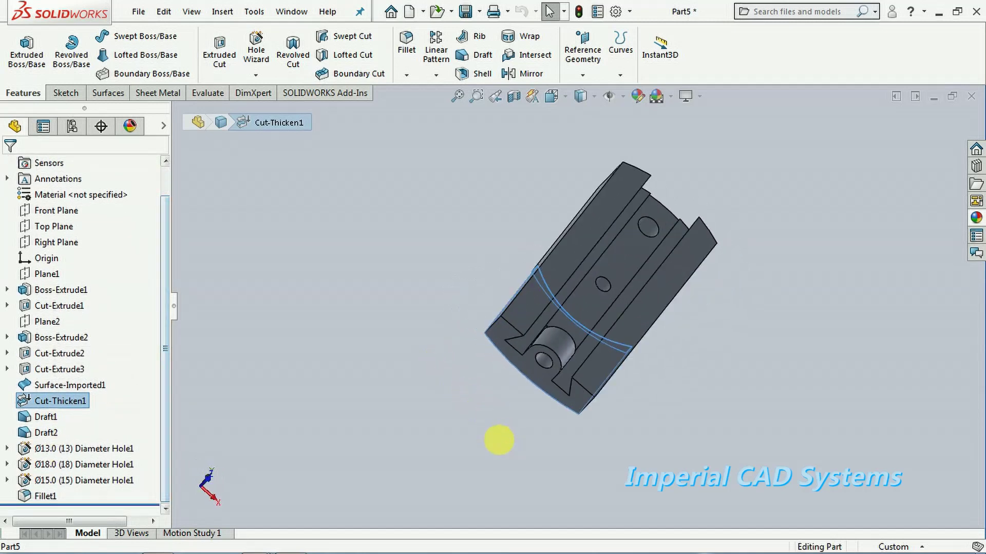
{"action": "left_click", "coordinate": [94, 451]}
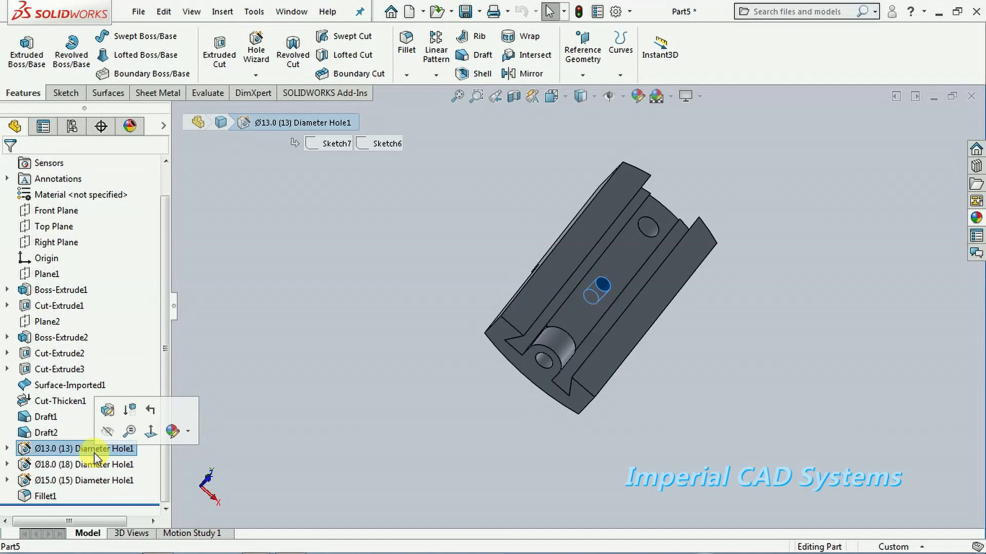
{"action": "left_click", "coordinate": [89, 467]}
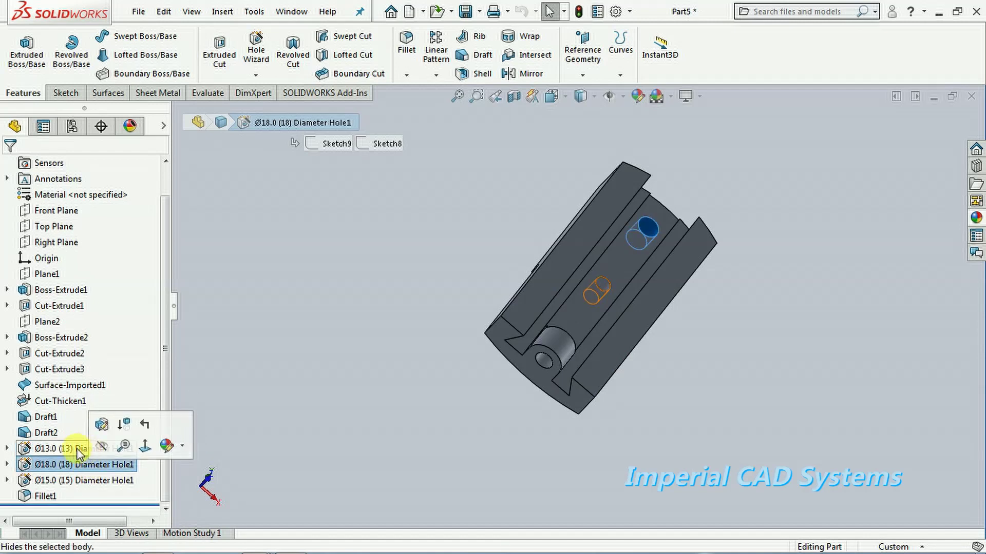
{"action": "left_click", "coordinate": [75, 451]}
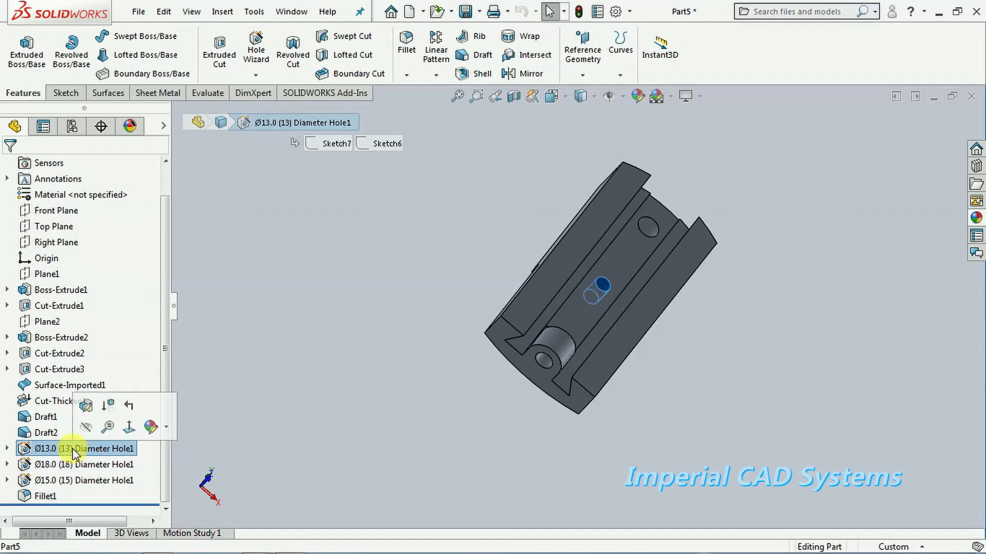
{"action": "left_click", "coordinate": [64, 481]}
{"action": "left_click", "coordinate": [52, 498]}
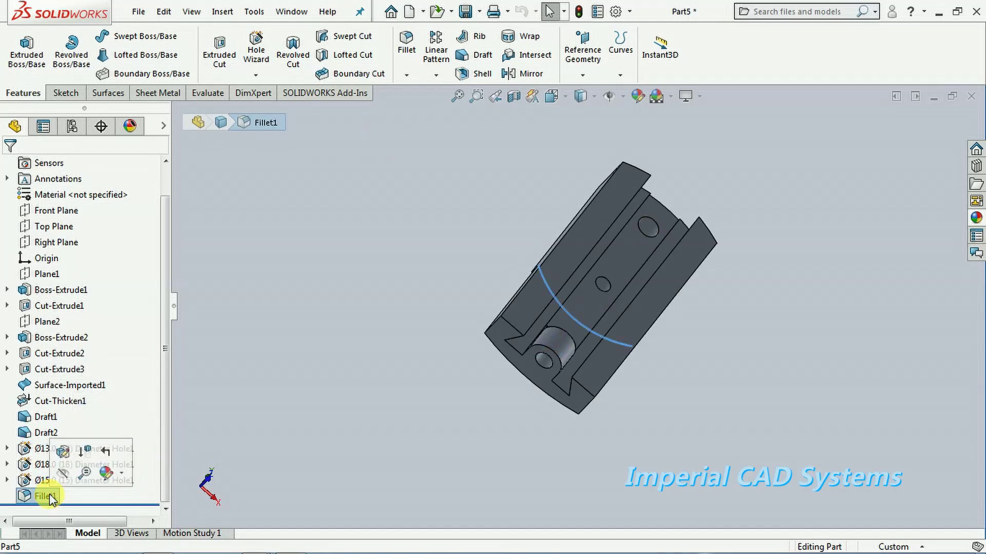
{"action": "middle_click_drag", "start_coordinate": [299, 382], "coordinate": [543, 286]}
- Delete the Fillet1 feature from the tree and confirm, removing the rounded edge
{"action": "scroll", "coordinate": [564, 287], "scroll_direction": "down", "scroll_amount": 8}
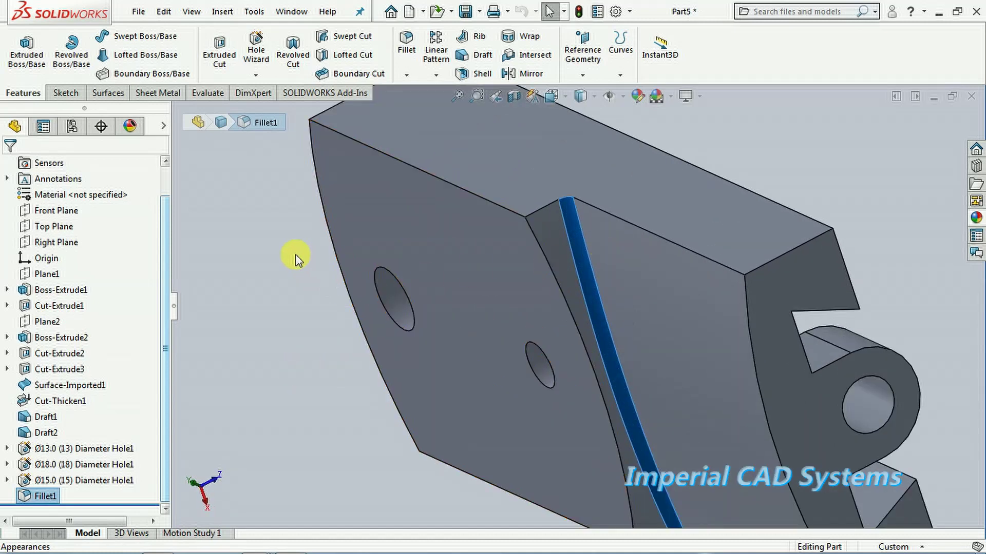
{"action": "right_click", "coordinate": [48, 496]}
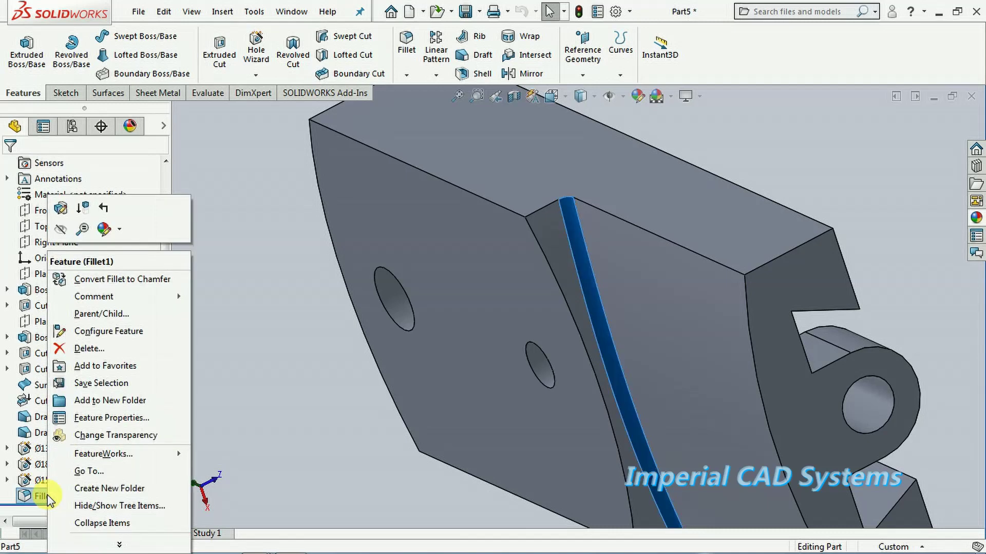
{"action": "left_click", "coordinate": [241, 348]}
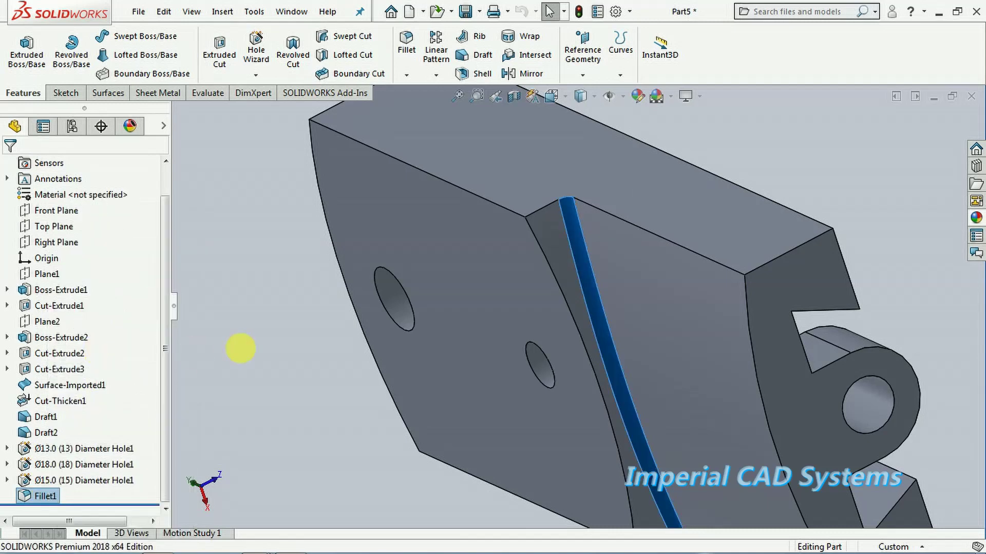
{"action": "key", "text": "Delete"}
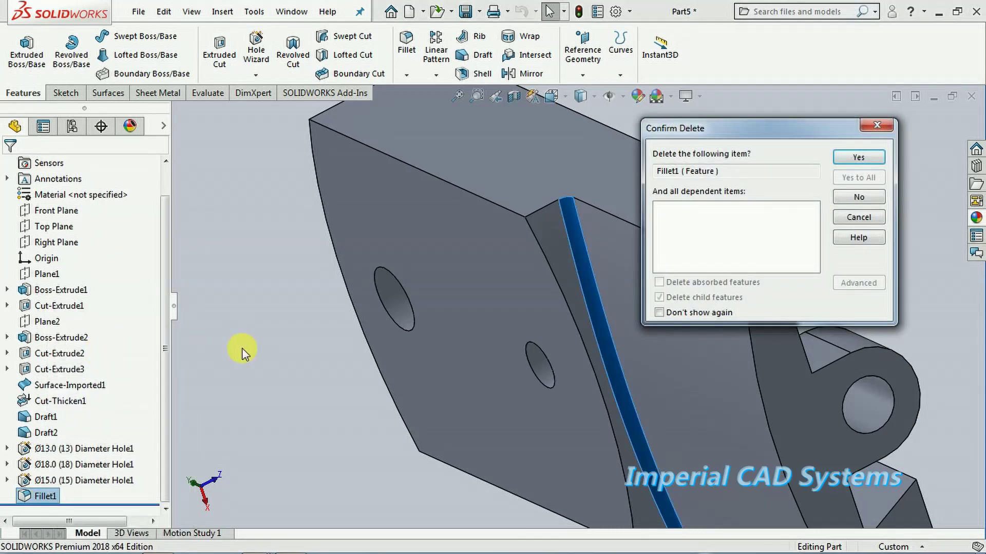
{"action": "left_click", "coordinate": [861, 159]}
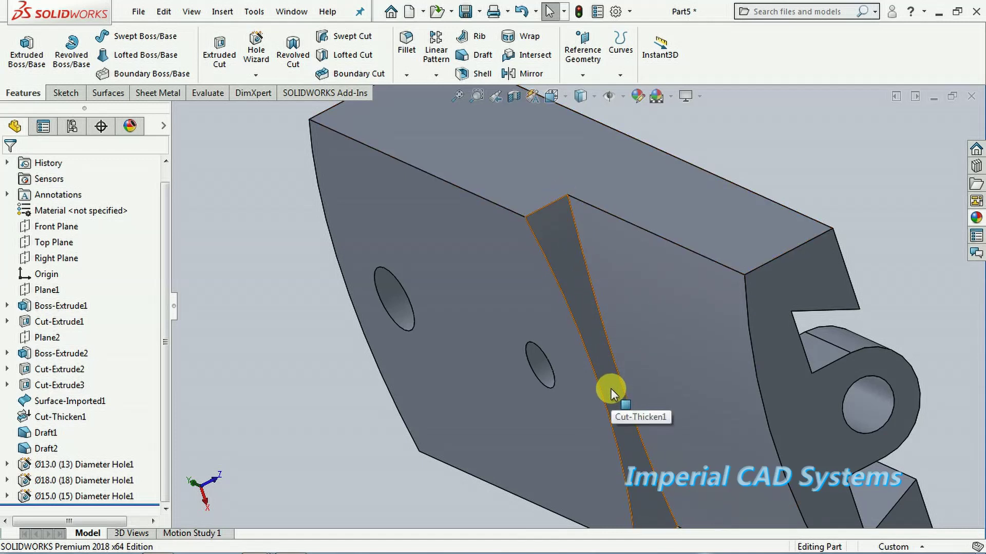
- Delete the Ø13.0 (13) Diameter Hole1 feature and confirm, removing the middle hole
{"action": "scroll", "coordinate": [525, 350], "scroll_direction": "up", "scroll_amount": 4}
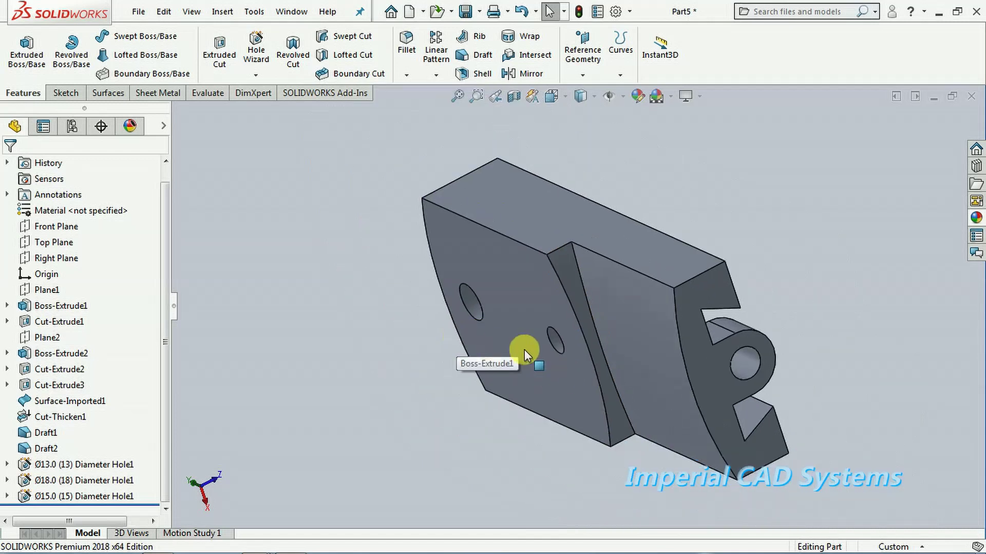
{"action": "middle_click_drag", "start_coordinate": [187, 433], "coordinate": [163, 433]}
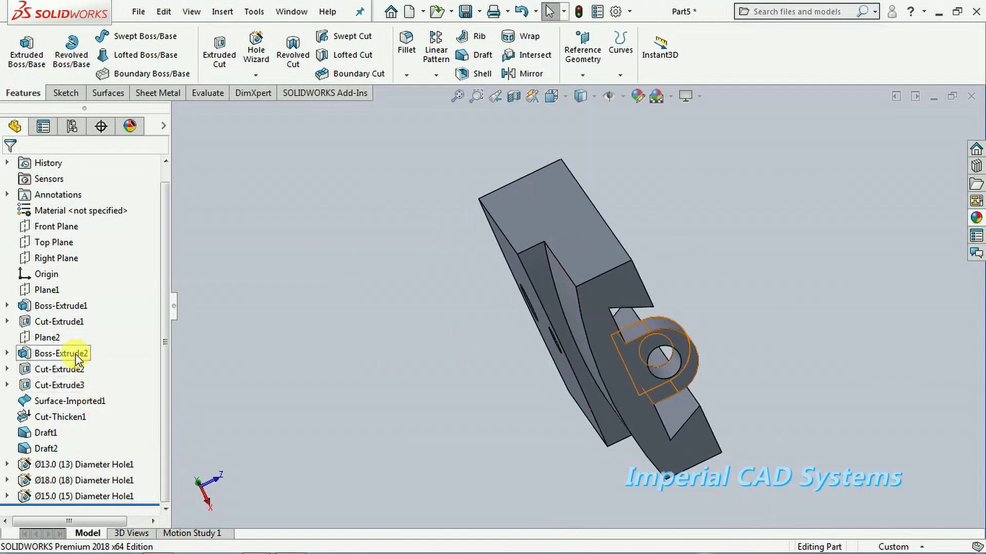
{"action": "middle_click_drag", "start_coordinate": [378, 379], "coordinate": [267, 344]}
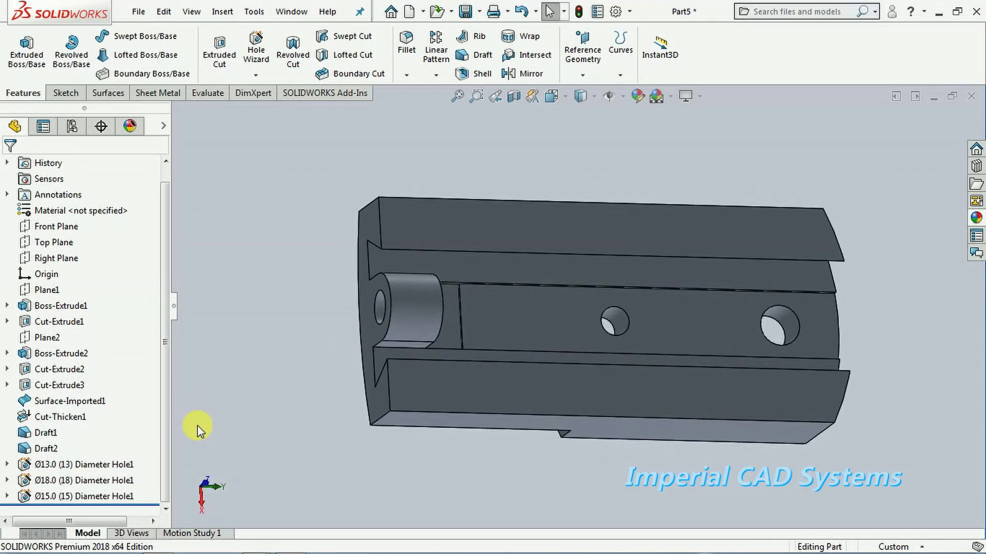
{"action": "left_click", "coordinate": [119, 464]}
{"action": "right_click", "coordinate": [119, 464]}
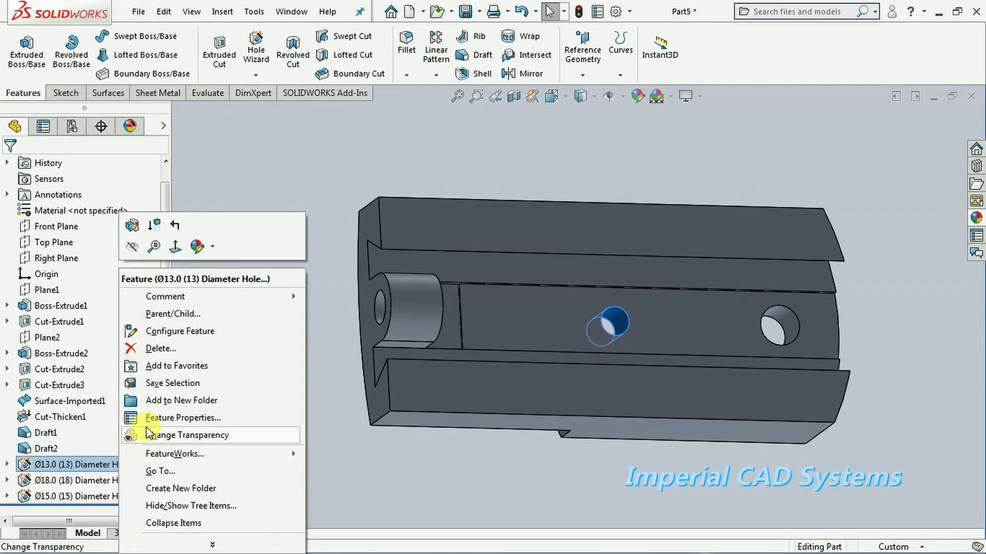
{"action": "left_click", "coordinate": [147, 348]}
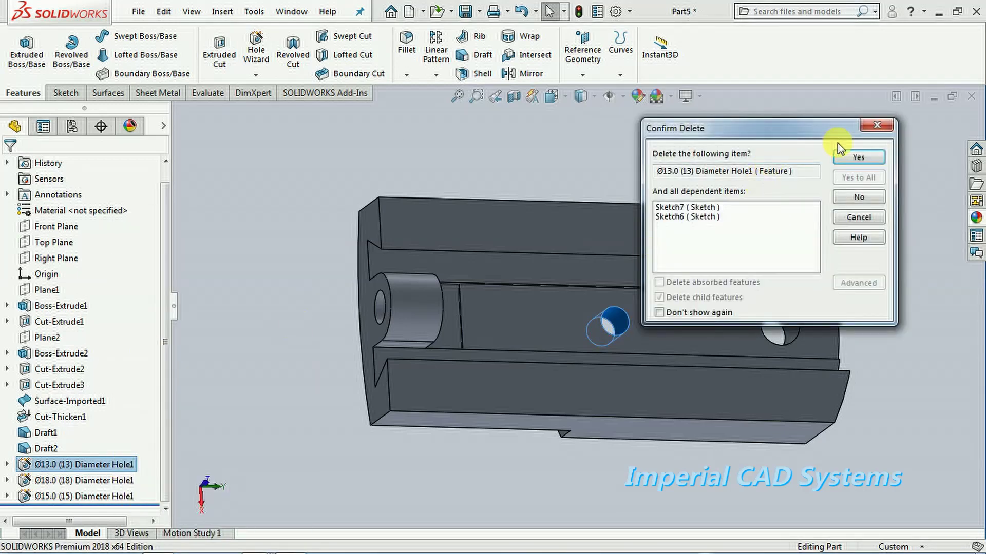
{"action": "left_click", "coordinate": [858, 157]}
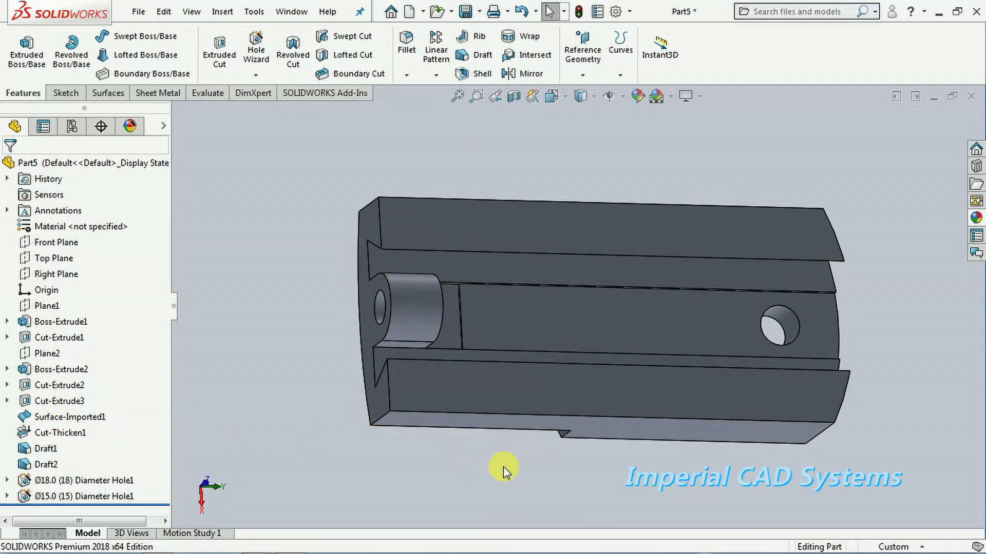
{"action": "middle_click_drag", "start_coordinate": [519, 471], "coordinate": [469, 447]}
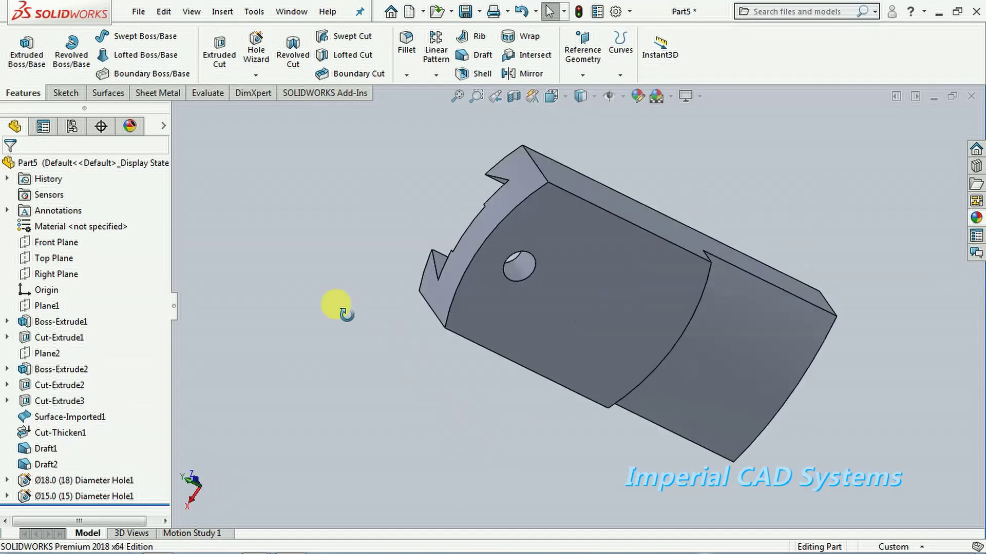